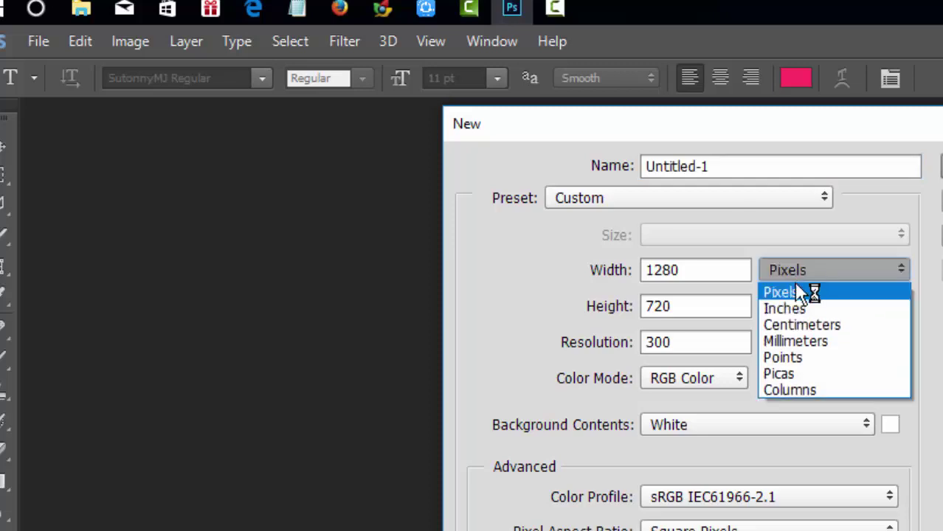
Step: Set the new document's units to inches, with a width of 3.25 and a height of 1.75
click(792, 306)
double_click(703, 274)
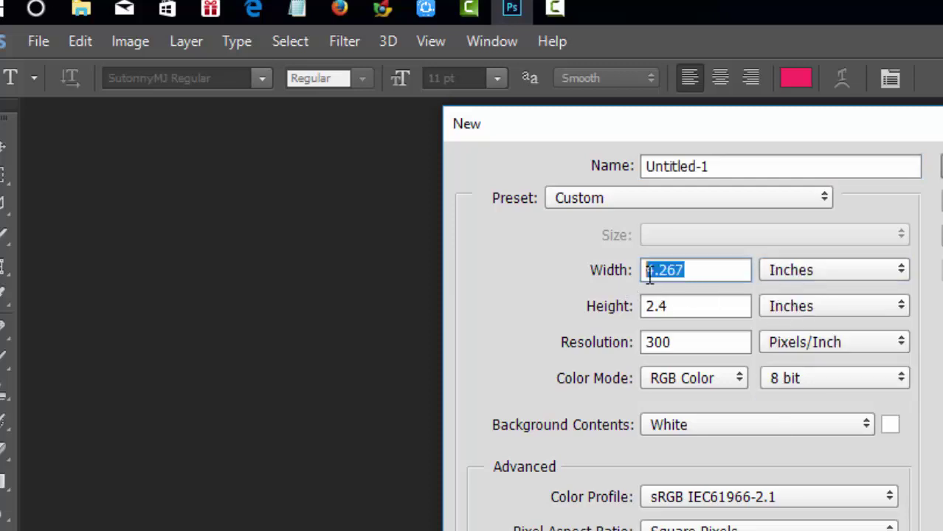
text(3.25)
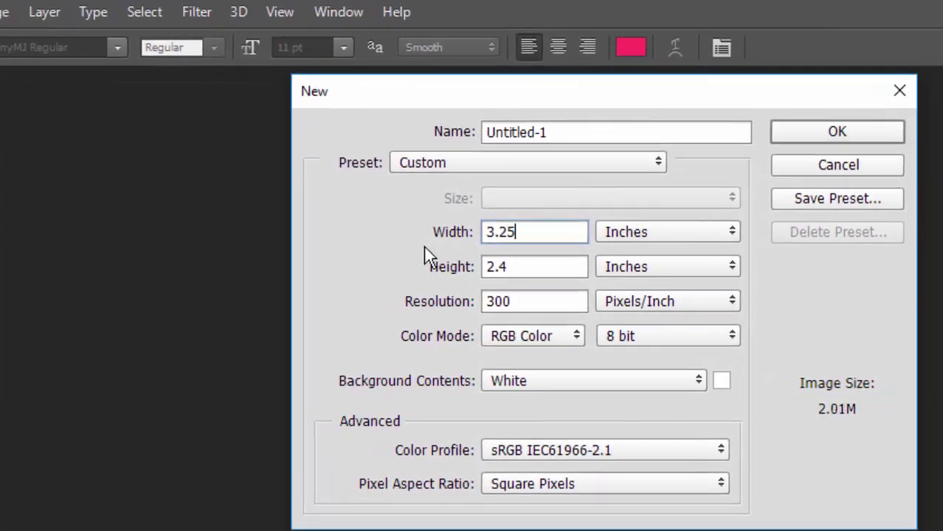
drag(543, 267, 417, 282)
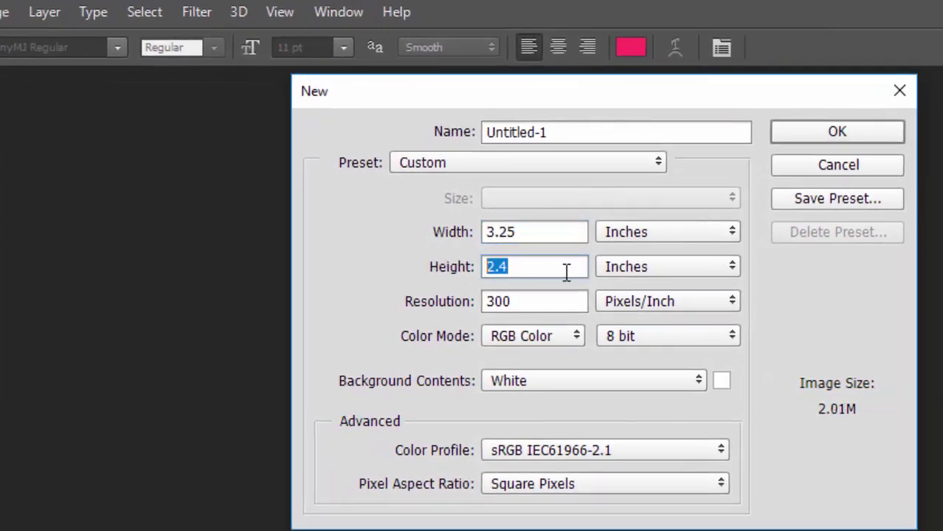
text(1.)
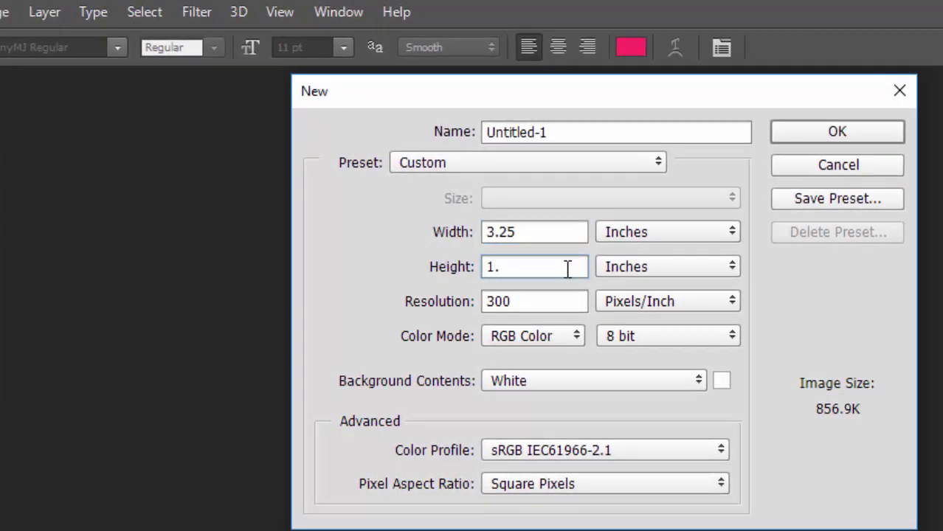
text(74)
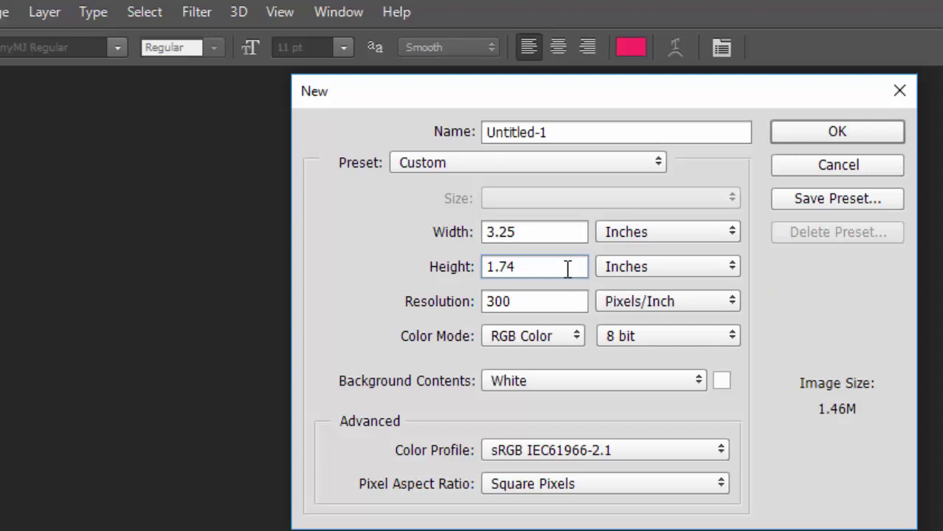
key(BackSpace)
text(5)
Step: Keep the resolution at 300 pixels/inch, set the color mode to CMYK Color and create the document
drag(516, 301, 451, 317)
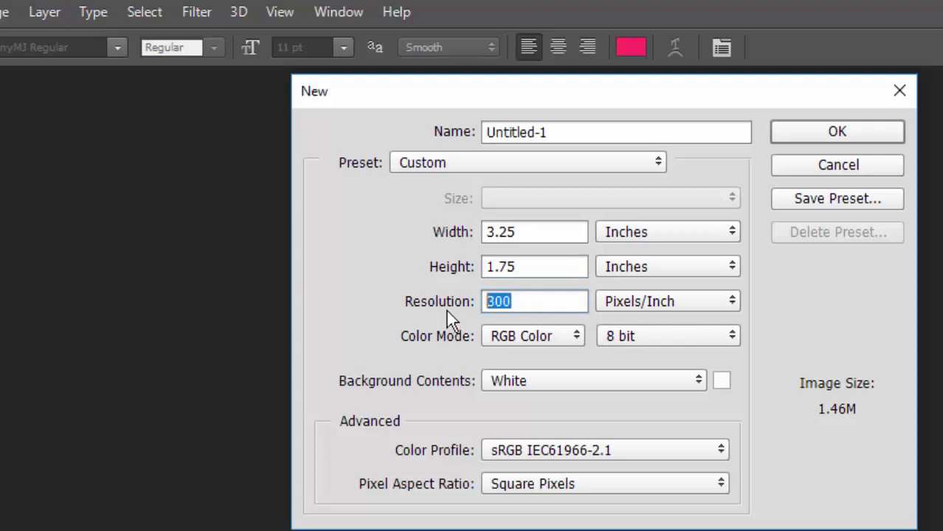
click(546, 337)
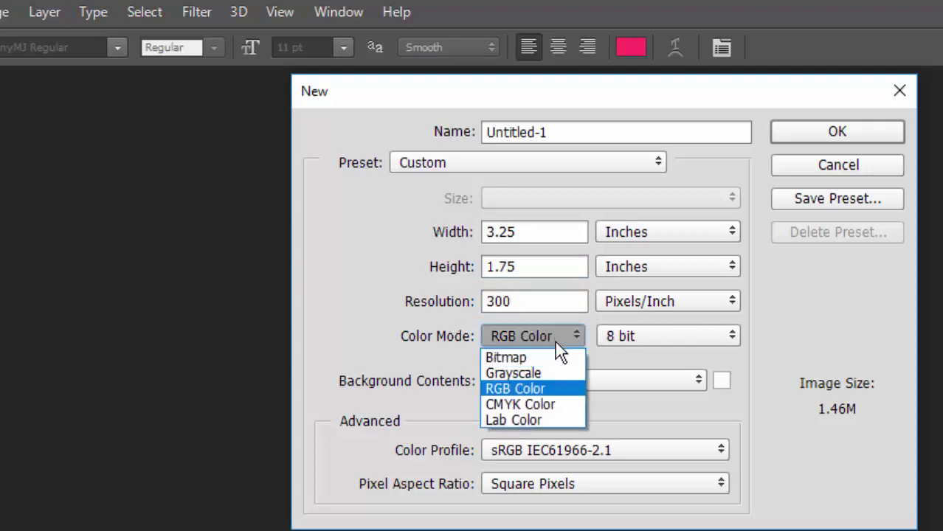
click(520, 405)
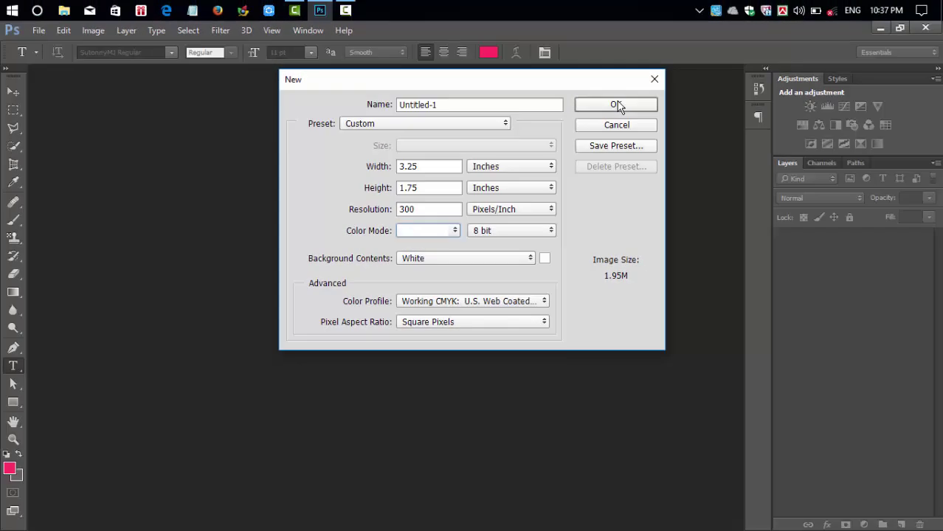
click(616, 105)
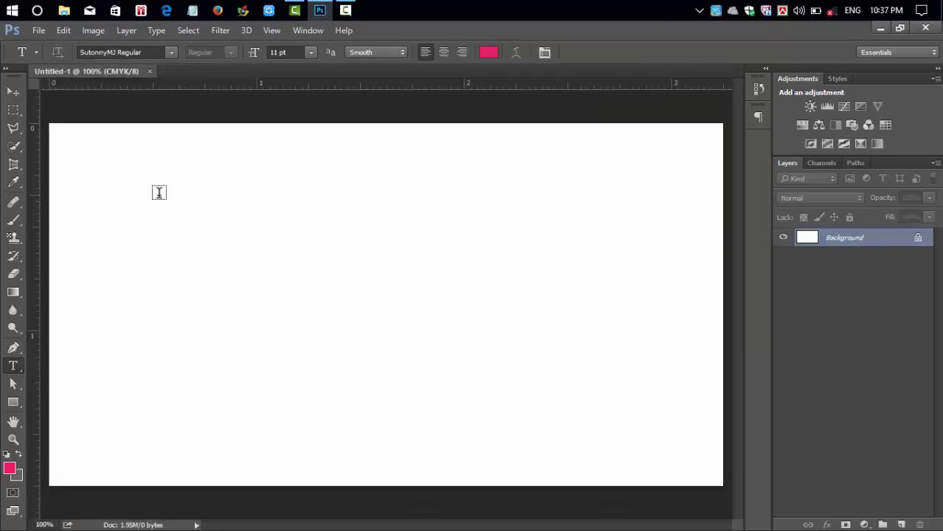
Step: Place guides along the top, left and bottom edges of the white canvas
key(ctrl+minus)
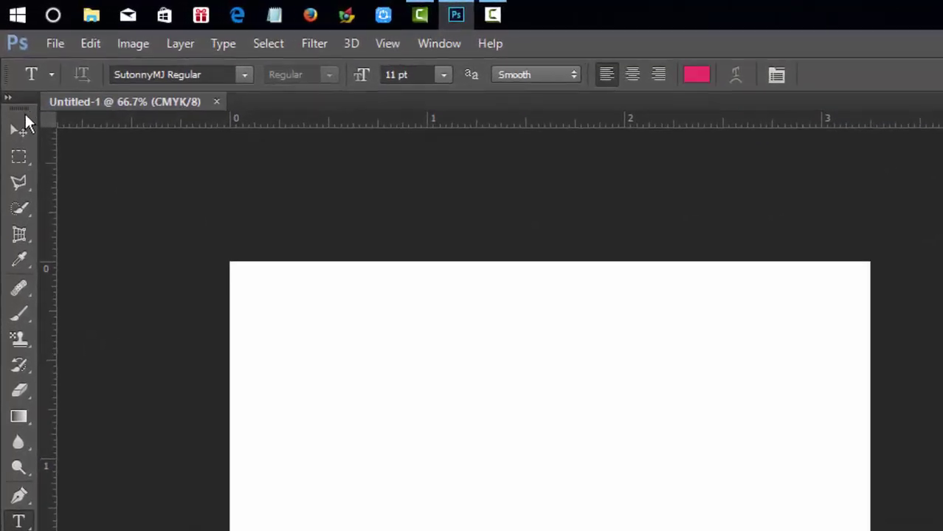
click(20, 129)
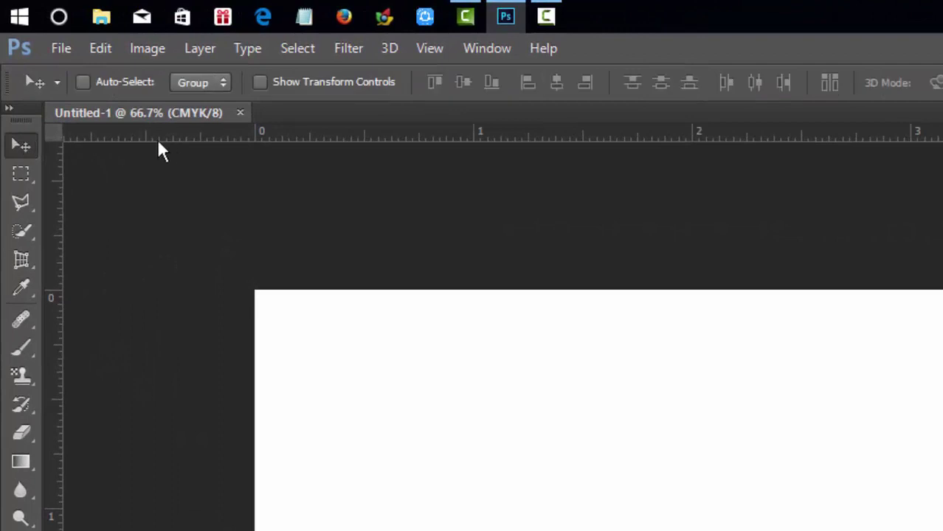
drag(169, 141, 177, 290)
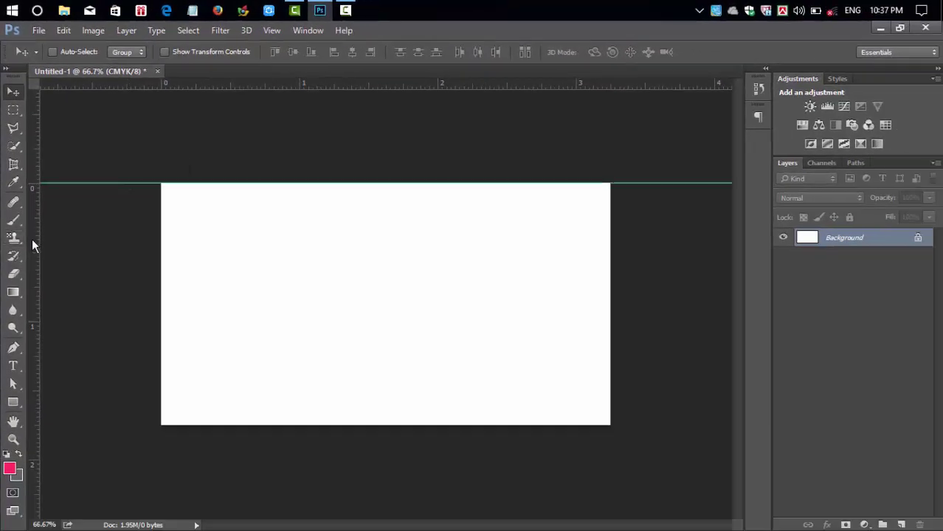
drag(40, 242, 160, 237)
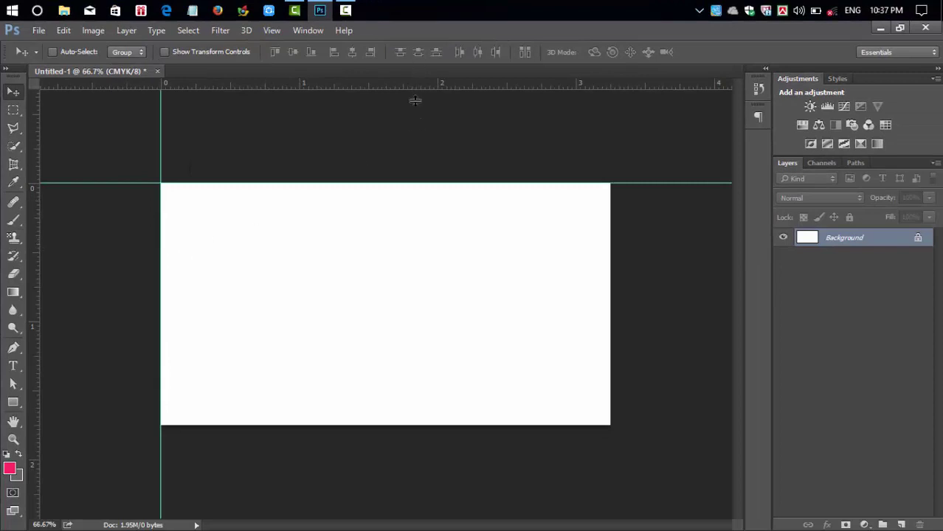
drag(415, 86, 419, 424)
Step: Place a vertical guide along the canvas's right edge and remove the stray horizontal guide near the top
drag(510, 84, 610, 226)
key(alt)
key(alt)
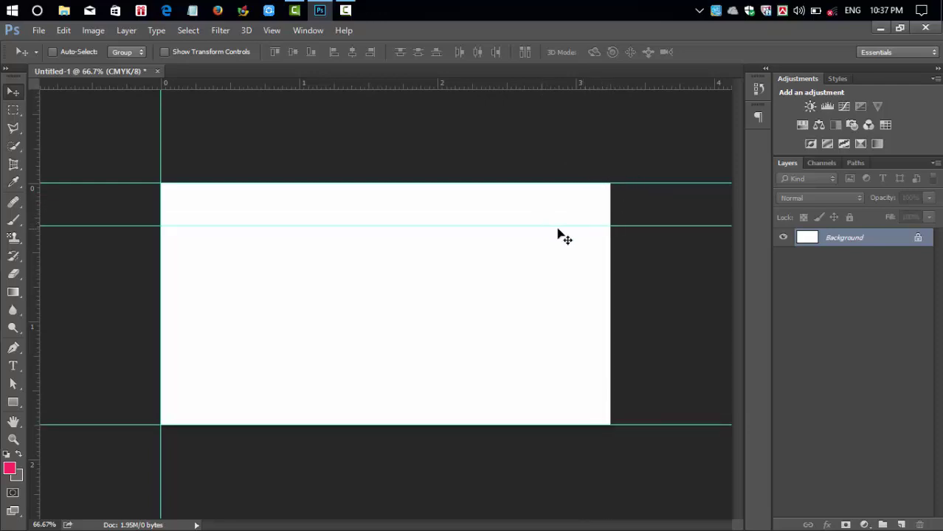
click(377, 228)
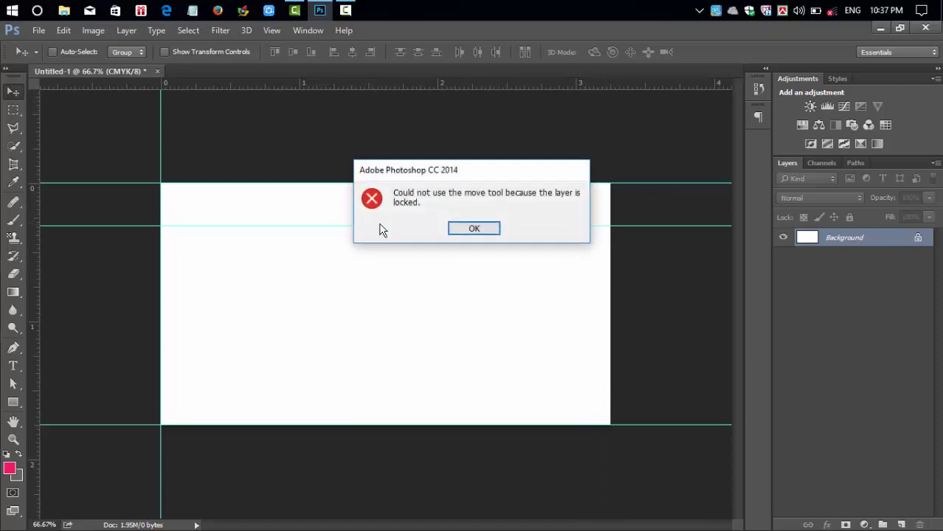
click(456, 229)
drag(137, 225, 610, 351)
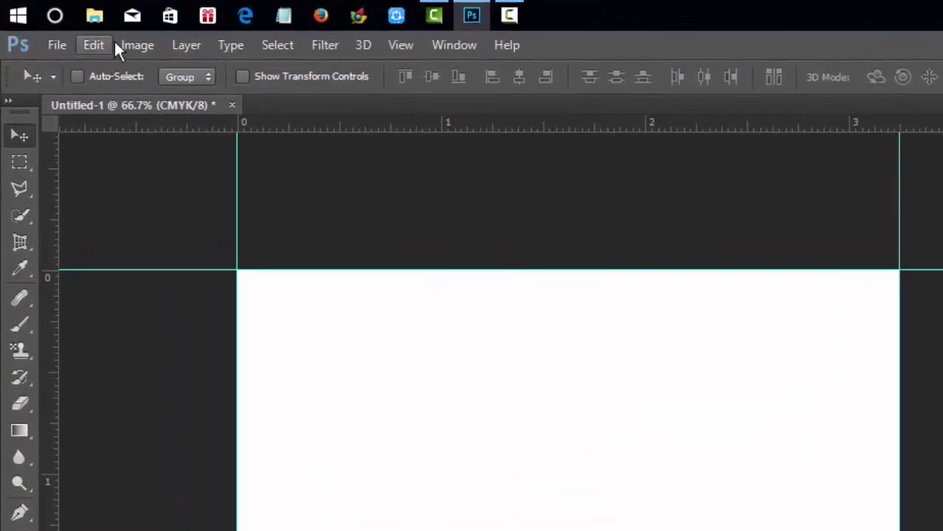
Step: Enlarge the canvas relative to its current size by 0.25 inches in width and 0.25 inches in height
click(140, 45)
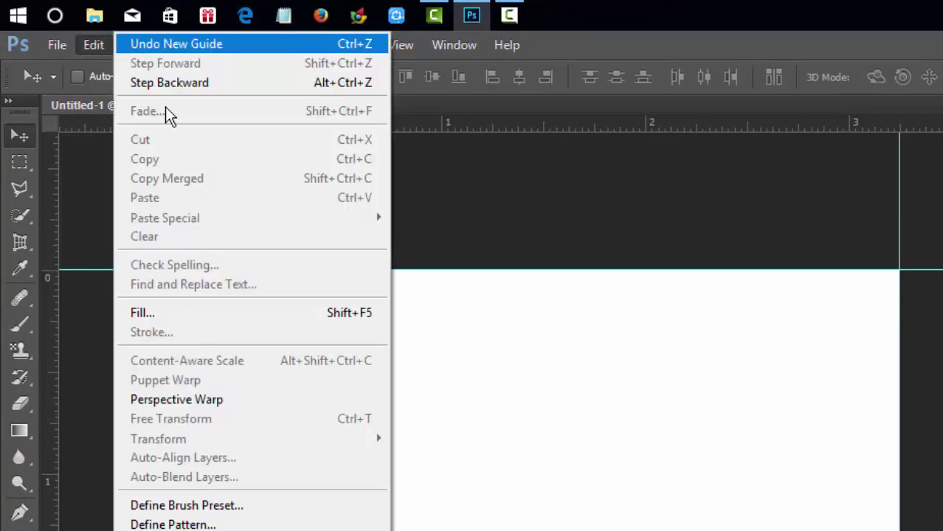
click(708, 333)
click(131, 46)
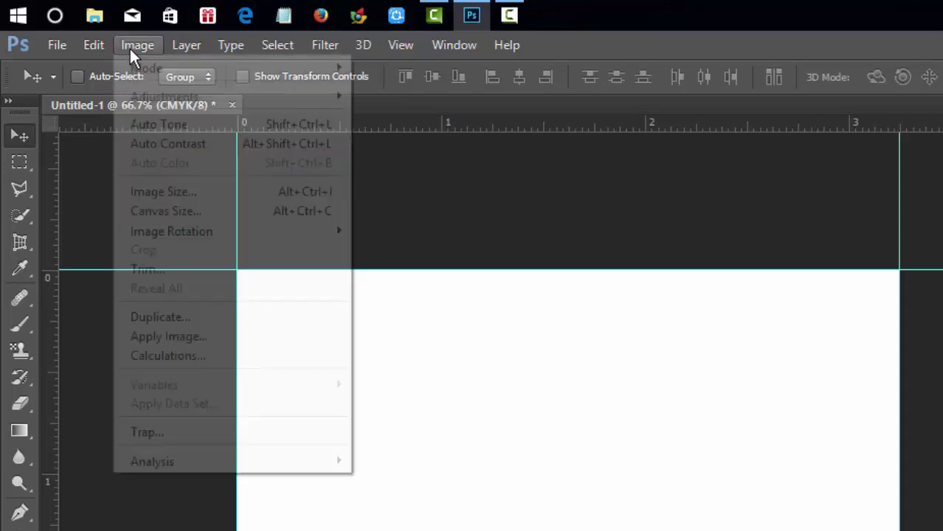
click(171, 212)
click(671, 271)
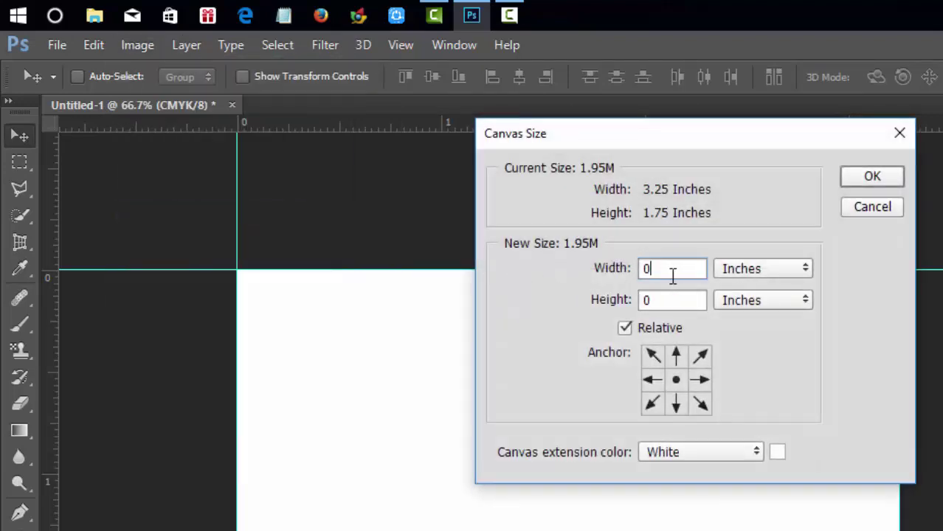
text(.25)
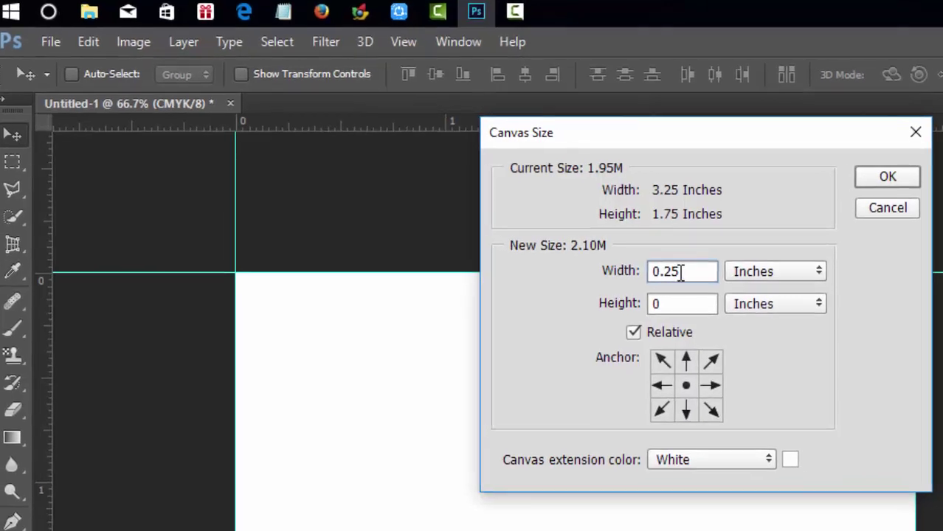
drag(681, 270, 593, 296)
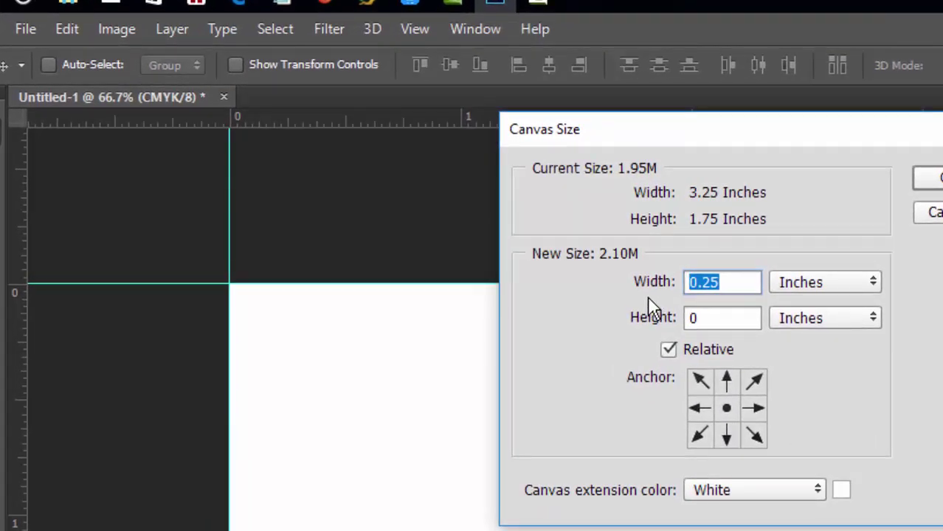
click(710, 316)
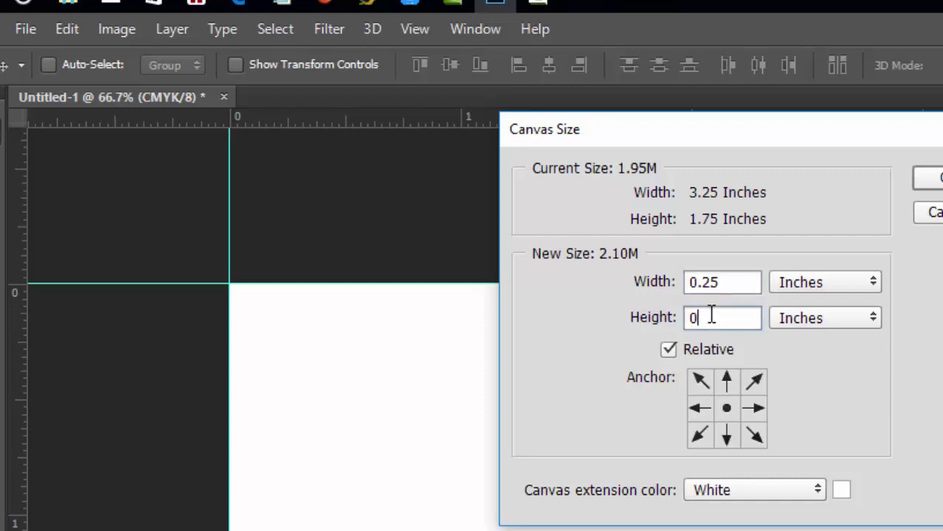
double_click(710, 316)
text(0.25)
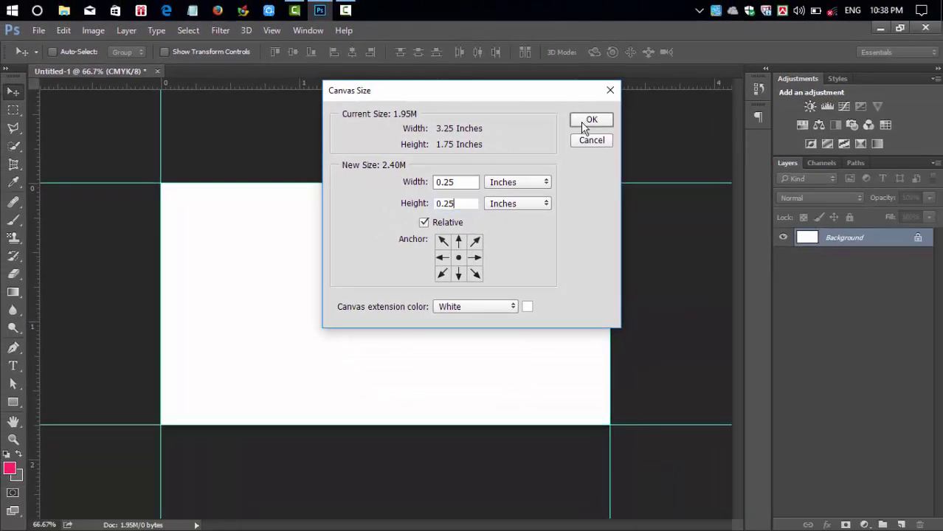
click(585, 122)
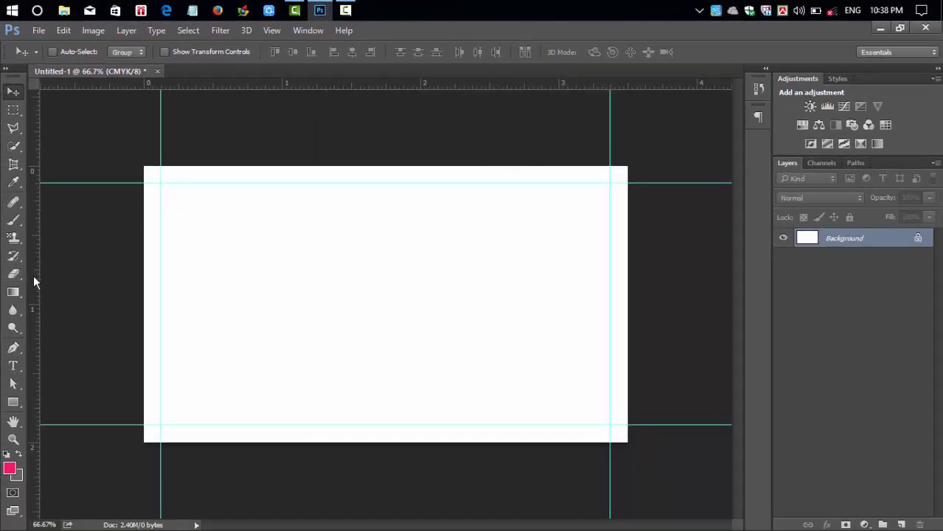
Step: Place guides along all four outer edges of the enlarged canvas, outside the existing set of guides
drag(34, 275, 144, 275)
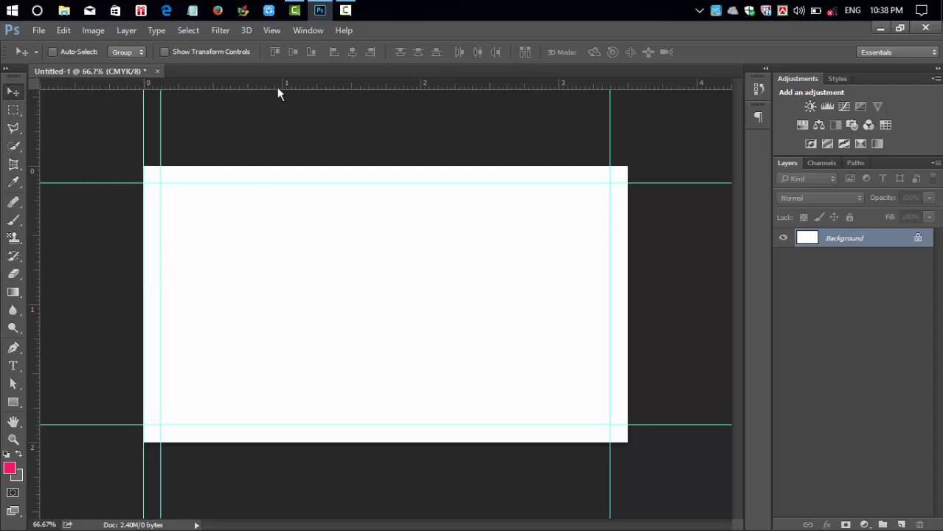
drag(277, 87, 280, 166)
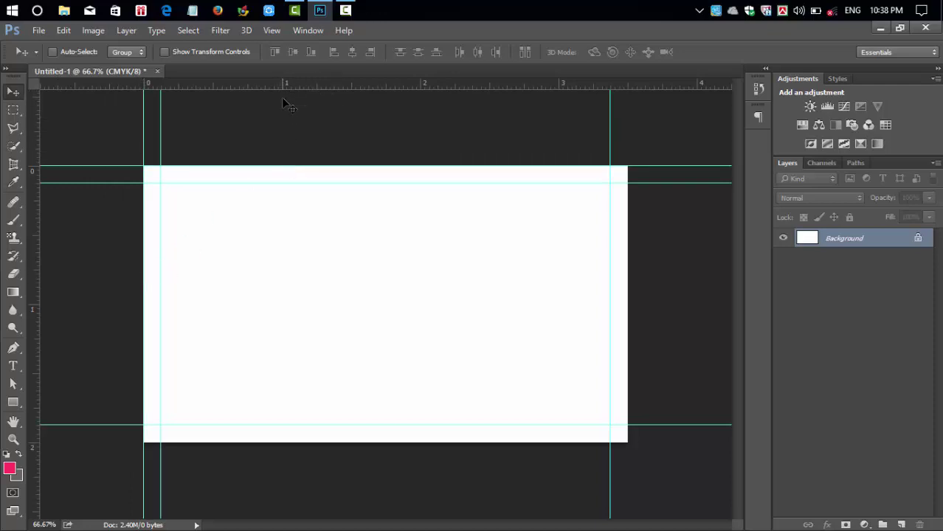
drag(282, 87, 366, 442)
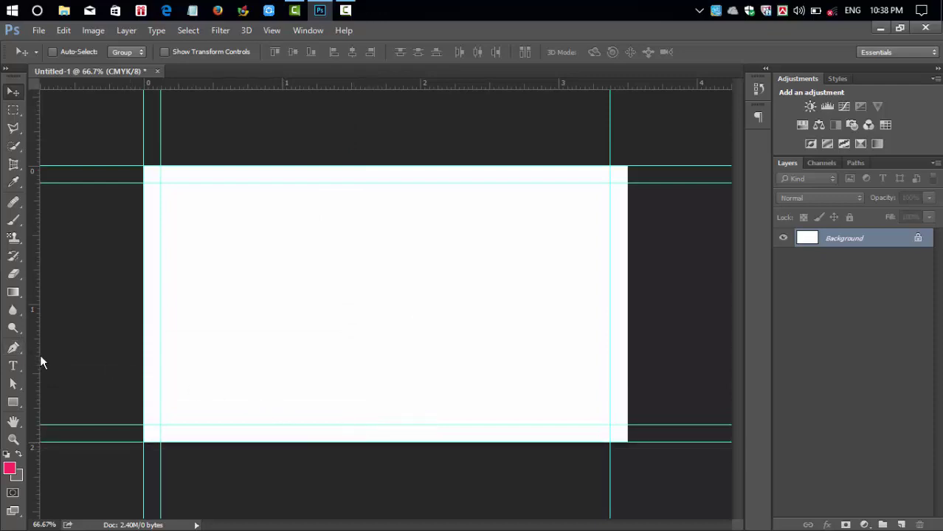
drag(37, 356, 626, 356)
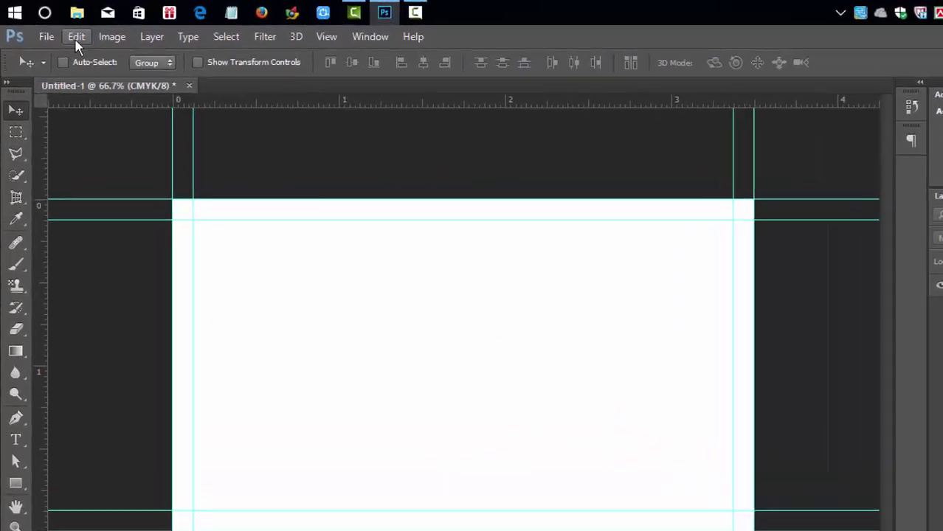
Step: Extend the canvas a second time by a relative 0.25 inches in both width and height
click(92, 31)
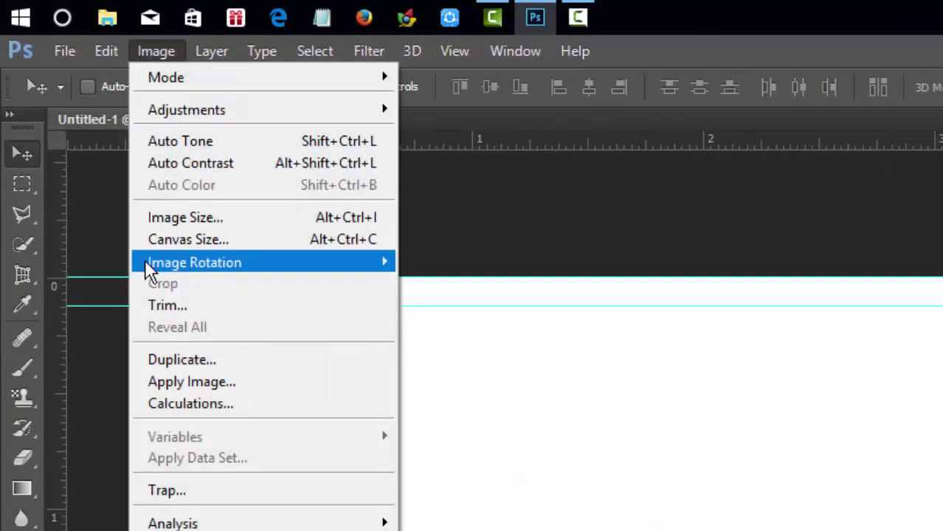
click(155, 240)
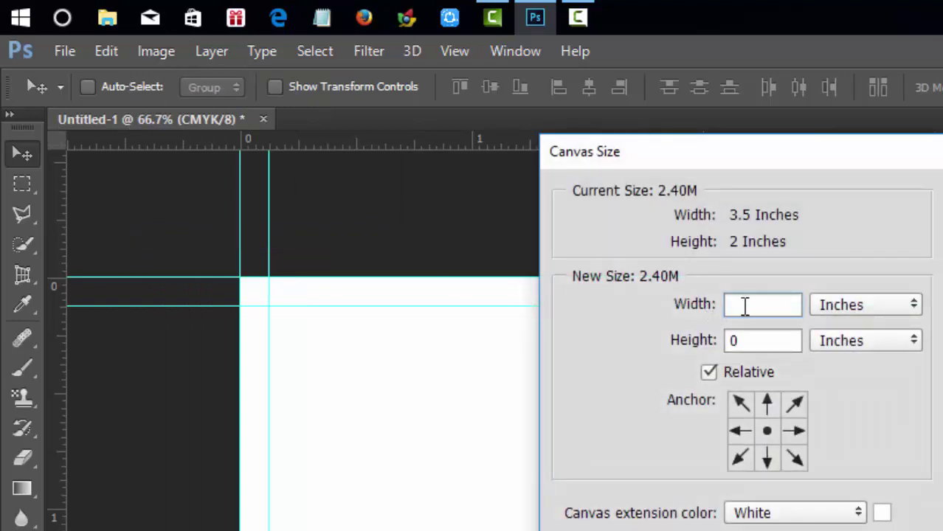
double_click(735, 305)
text(0.25)
click(747, 340)
double_click(747, 341)
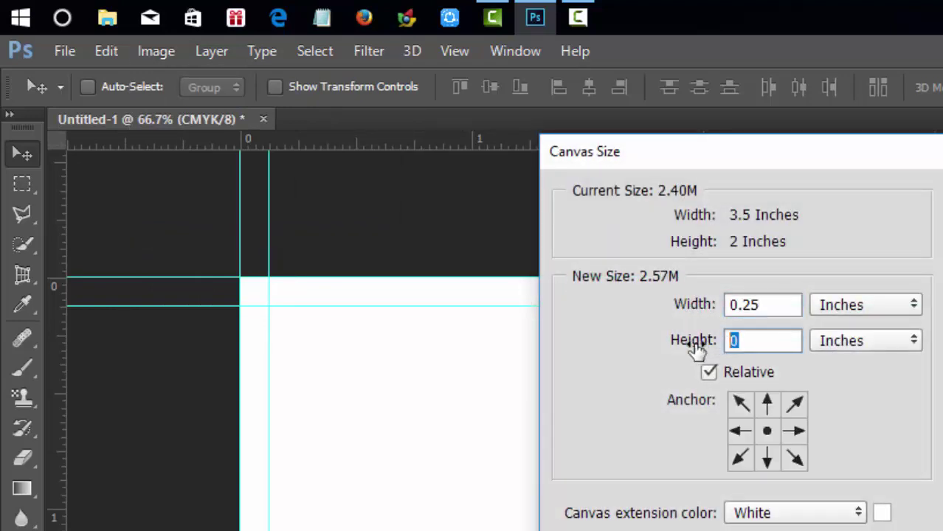
text(0.25)
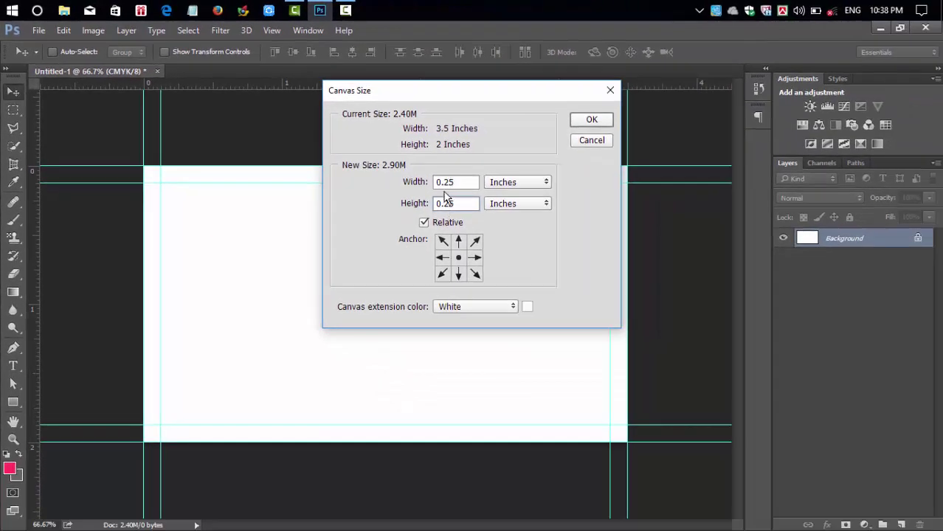
click(591, 120)
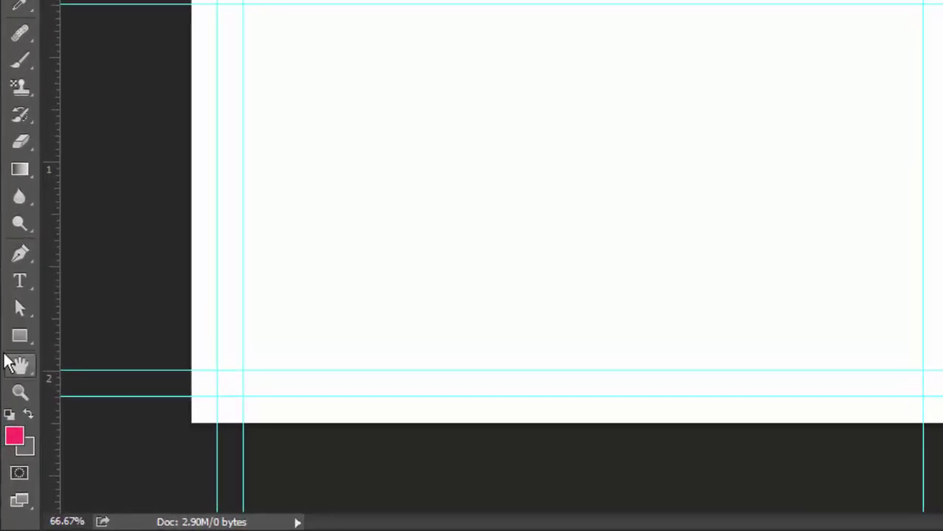
Step: Draw a pink rectangle shape of about 1170 by 706 px with no stroke, covering the entire canvas
click(17, 370)
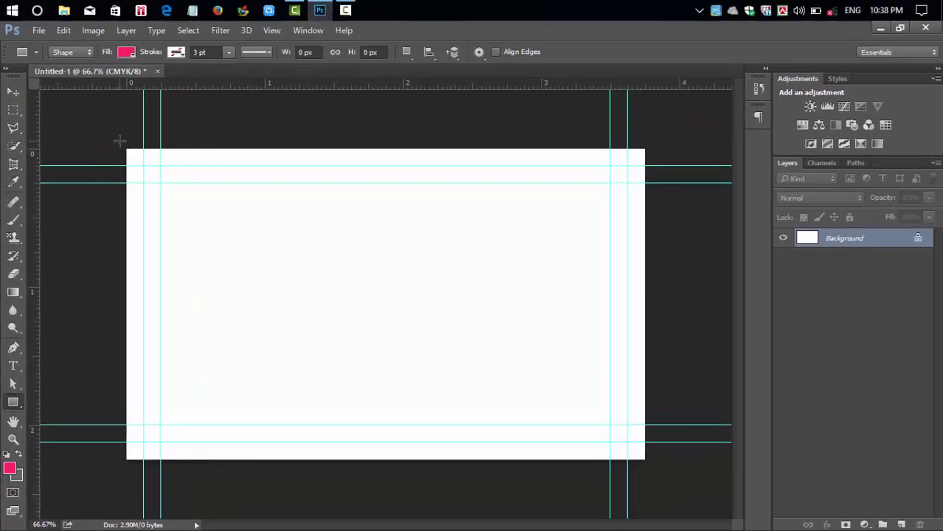
drag(118, 140, 658, 466)
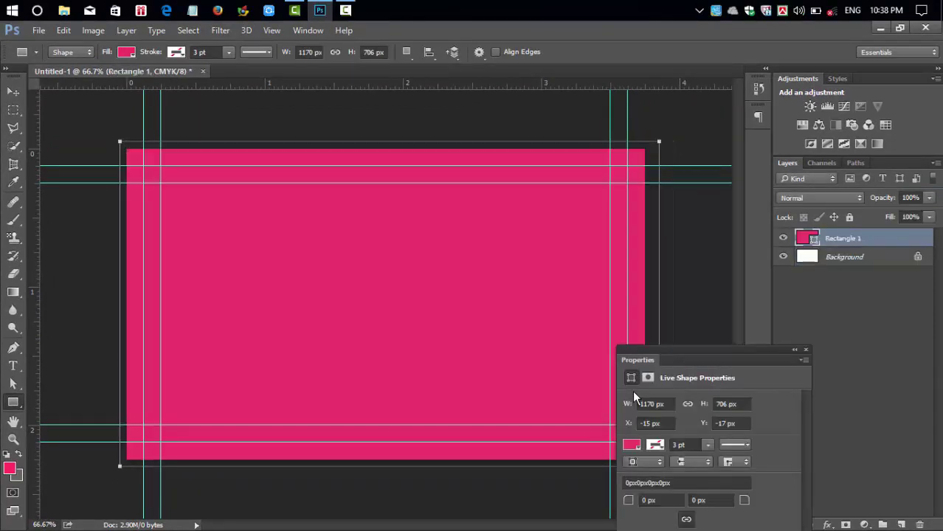
Step: Transform the pink rectangle so its edges match the canvas exactly, at 1125 by 675 px
click(805, 351)
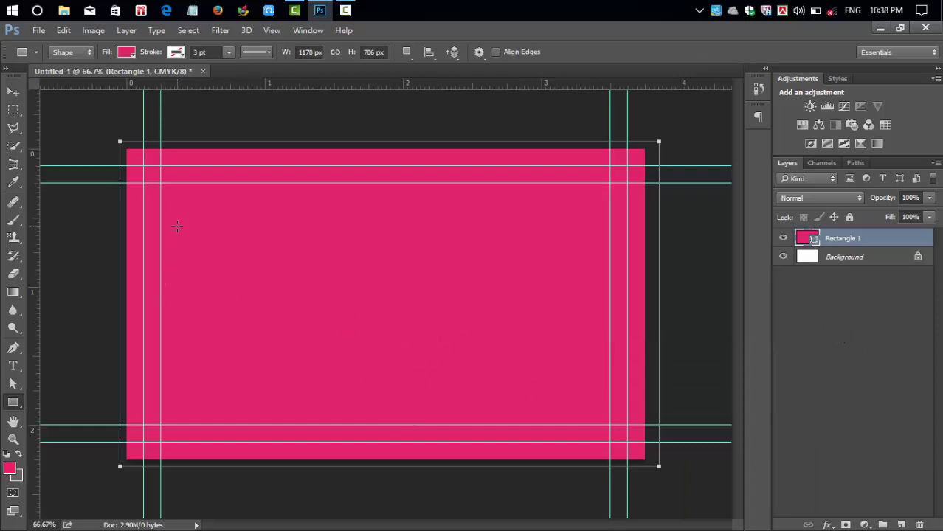
key(ctrl+t)
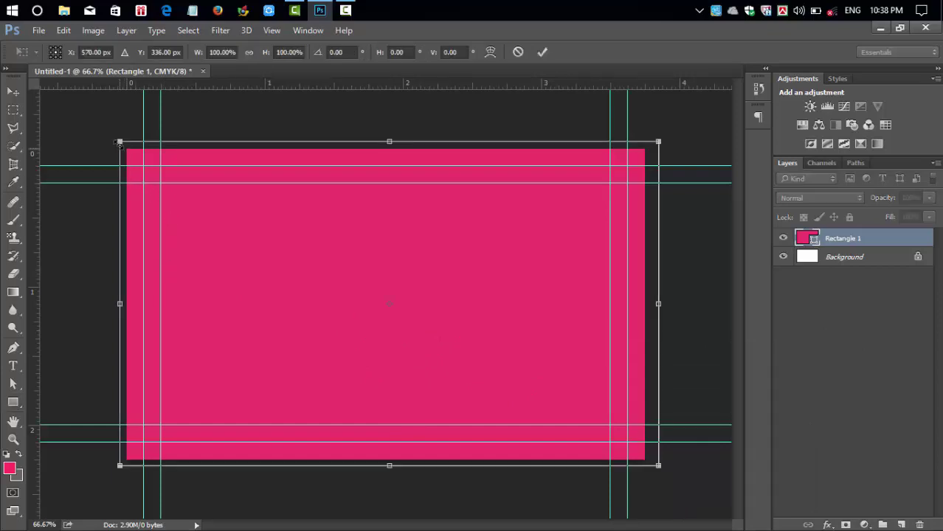
drag(119, 141, 126, 149)
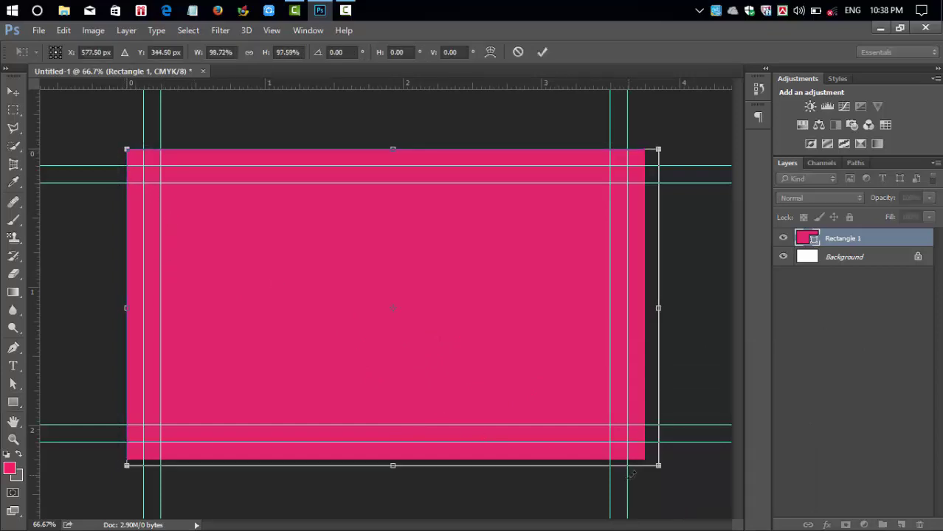
drag(658, 466, 646, 459)
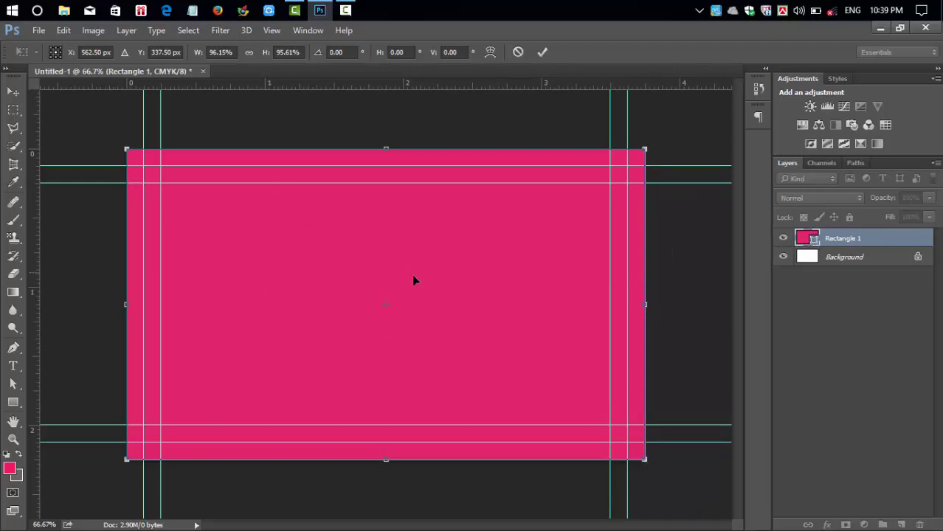
key(Return)
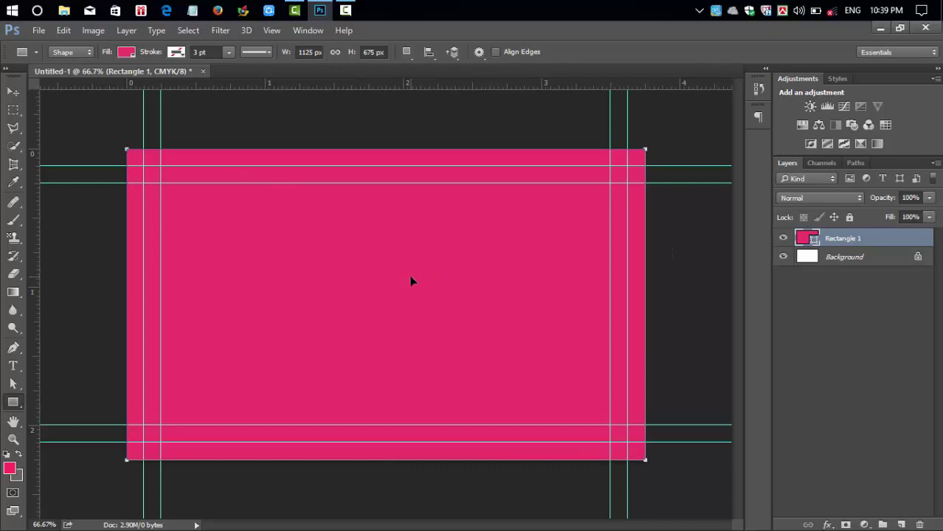
Step: Change the rectangle's fill to the dark blue web color 006699
double_click(812, 240)
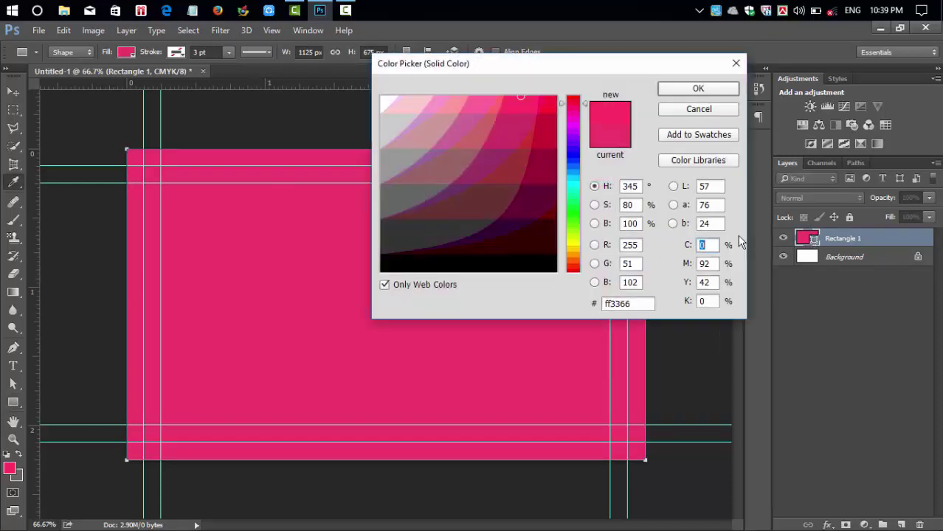
click(575, 160)
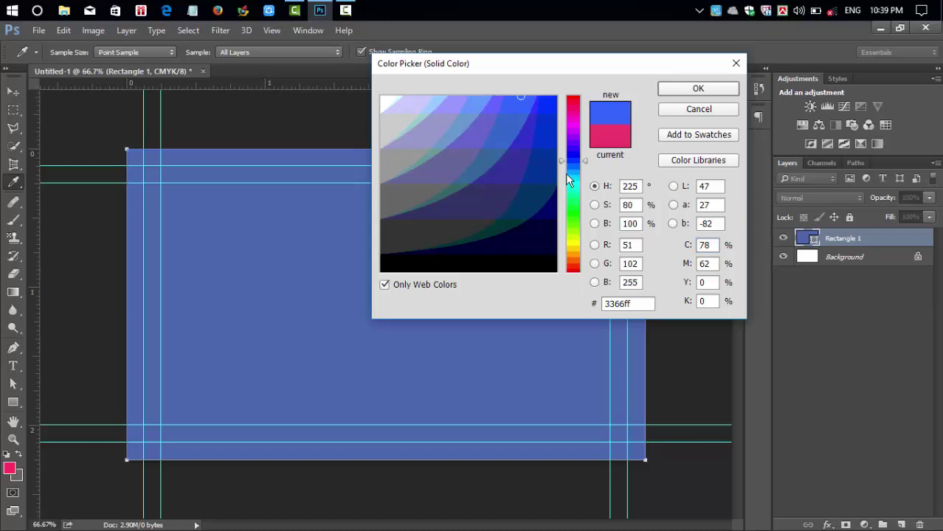
click(549, 129)
click(542, 112)
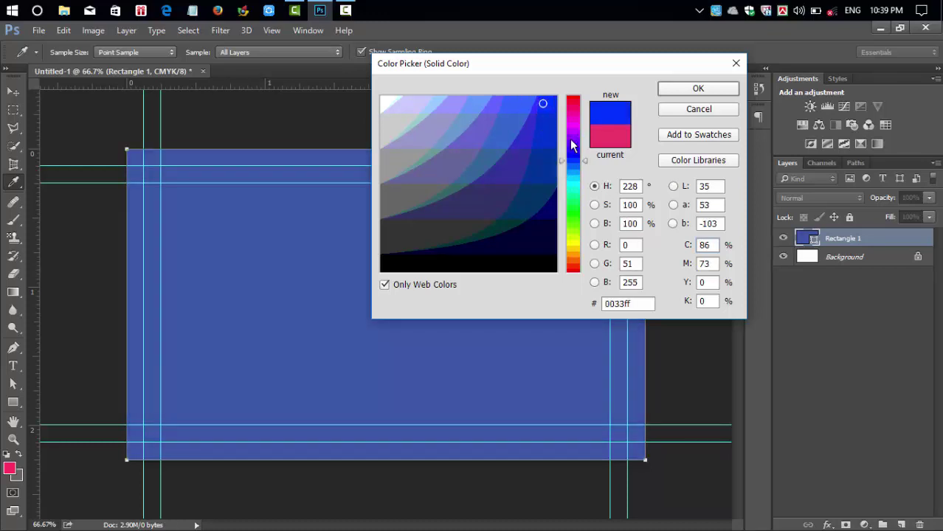
drag(570, 138, 560, 173)
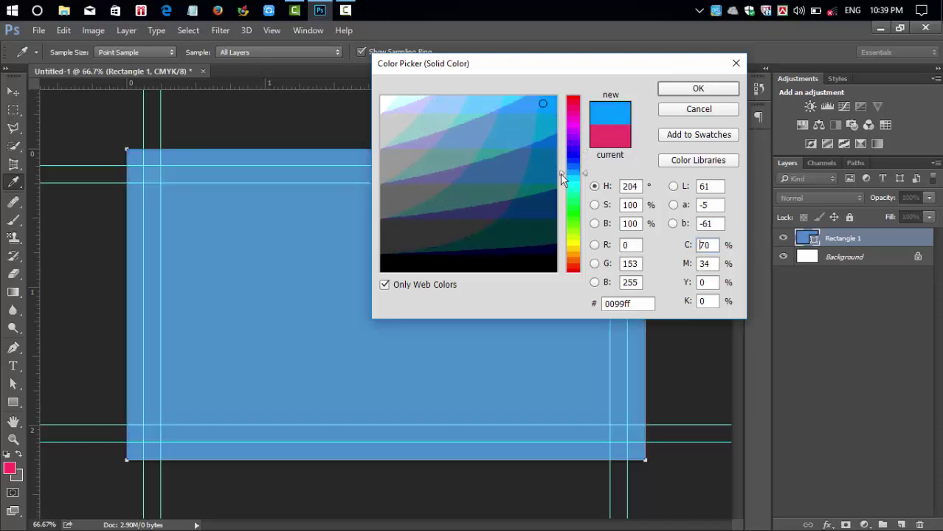
click(542, 165)
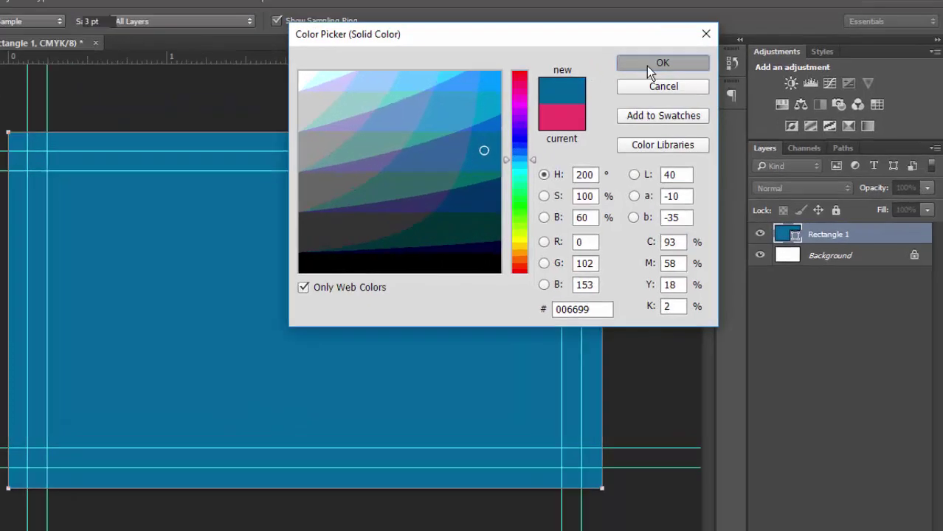
click(687, 92)
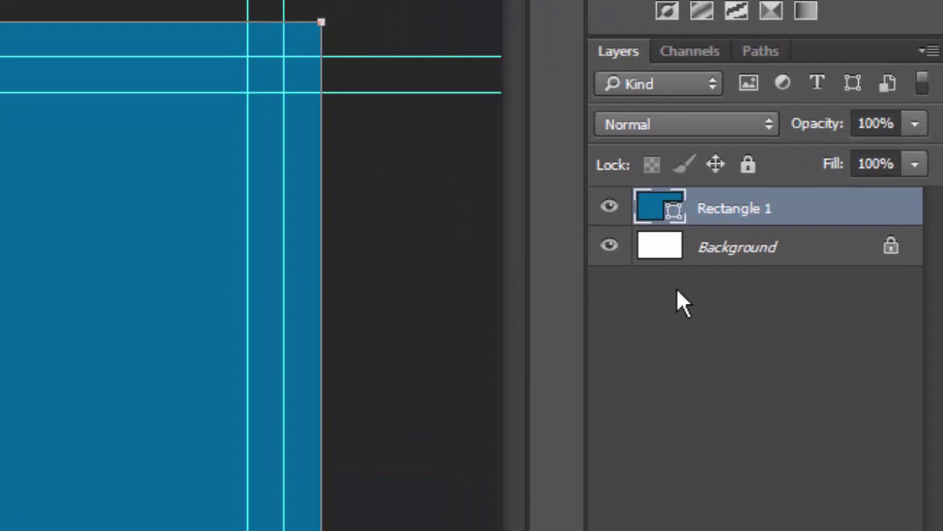
Step: Rename the rectangle's layer as bleed
double_click(747, 210)
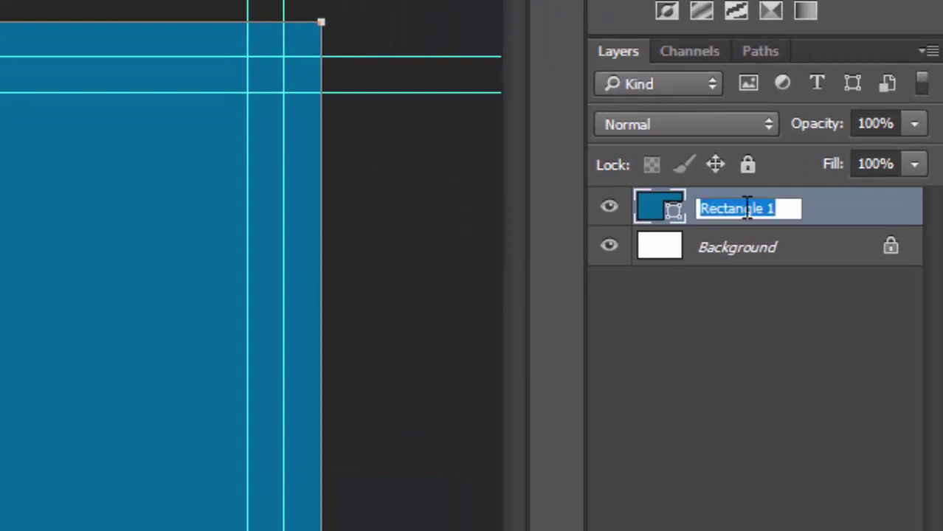
key(BackSpace)
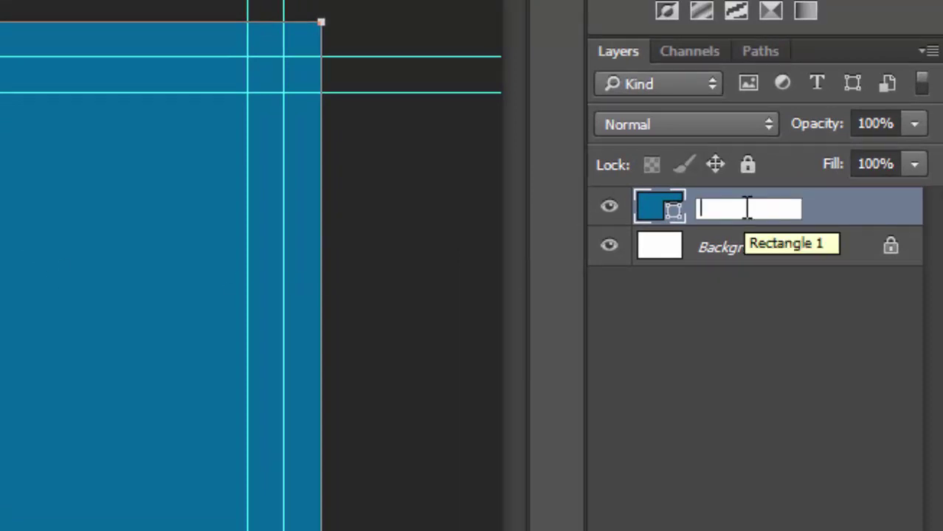
text(bleed)
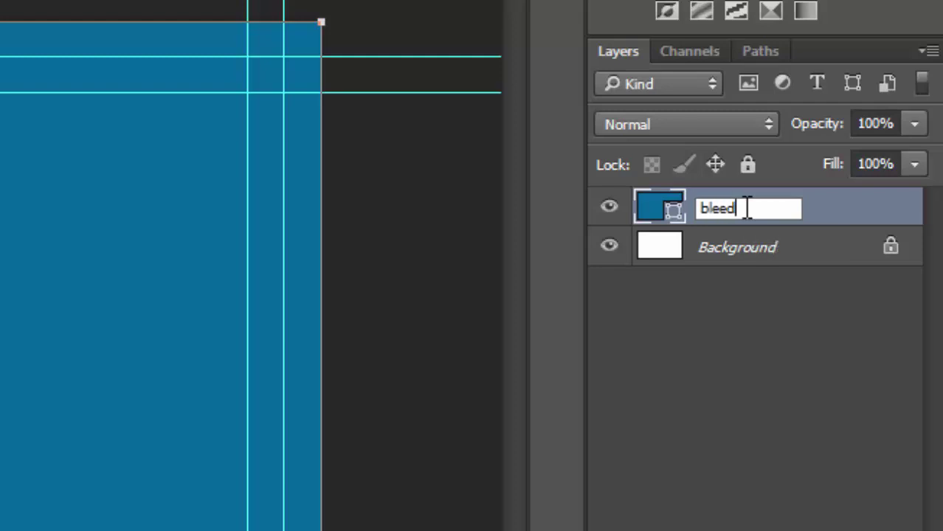
key(Return)
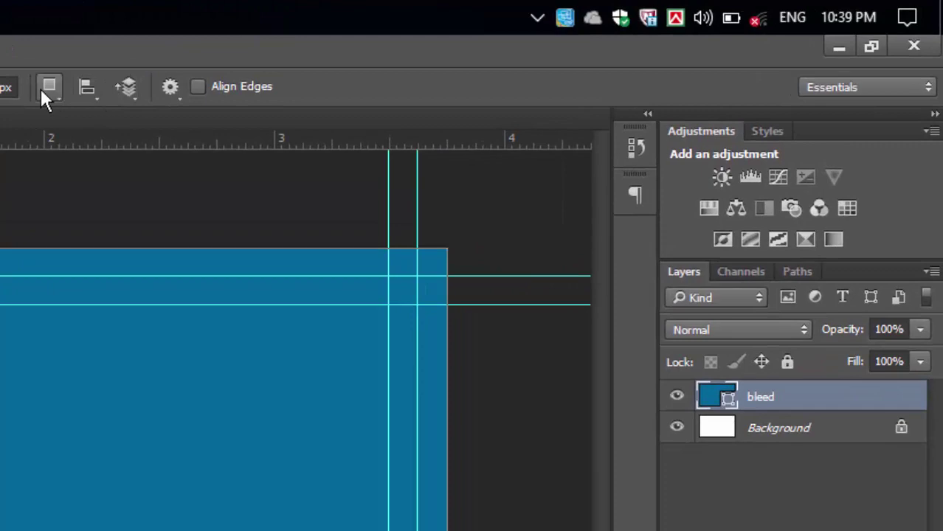
Step: Cut a 1050 by 600 px rectangle out of the bleed shape along the outer guides, using Exclude Overlapping Shapes
click(46, 90)
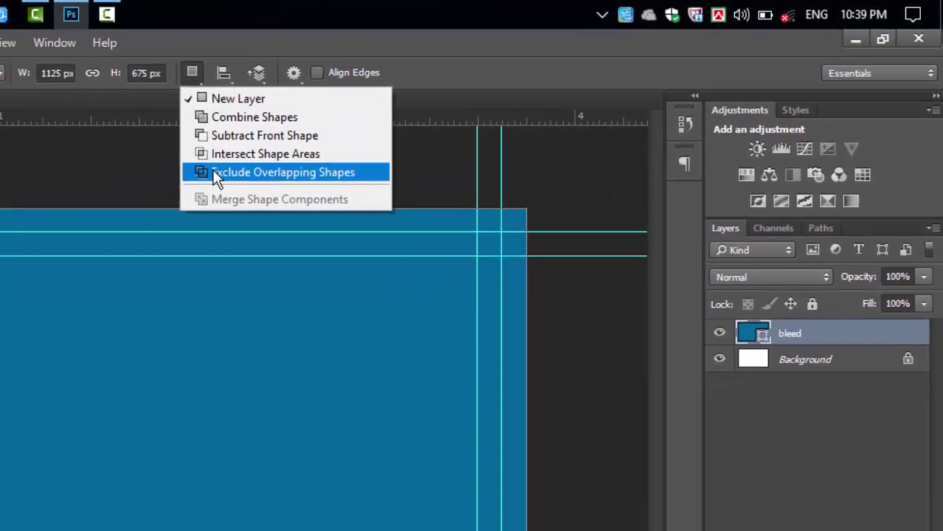
click(214, 173)
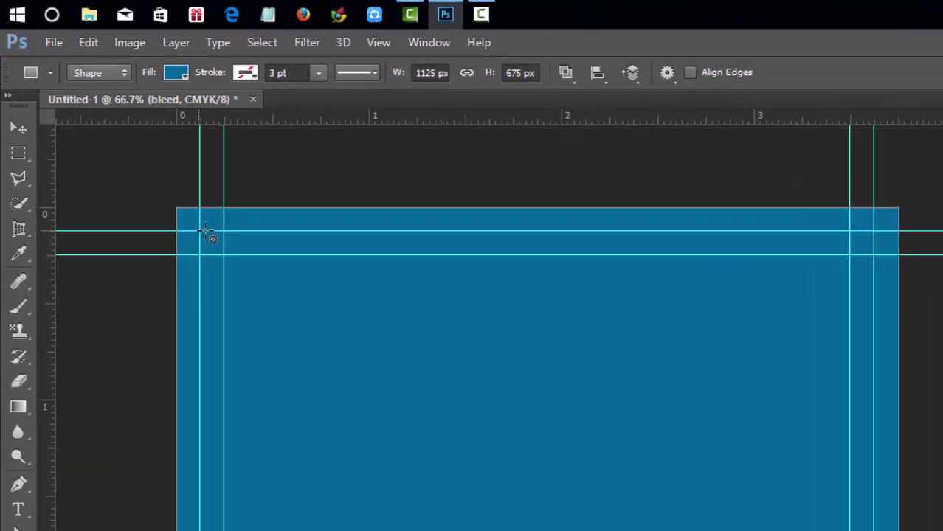
drag(207, 232, 875, 530)
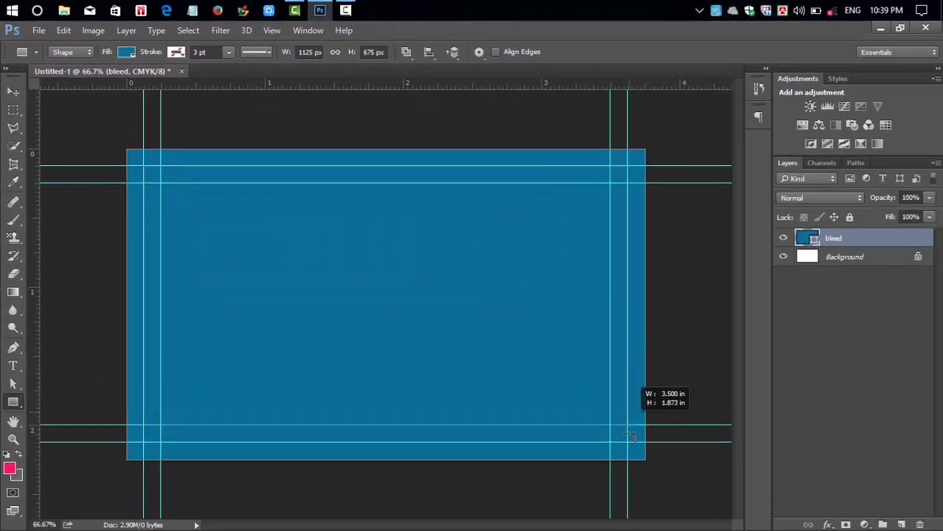
mouse_move(633, 437)
mouse_down()
mouse_move(634, 448)
mouse_move(627, 442)
mouse_up()
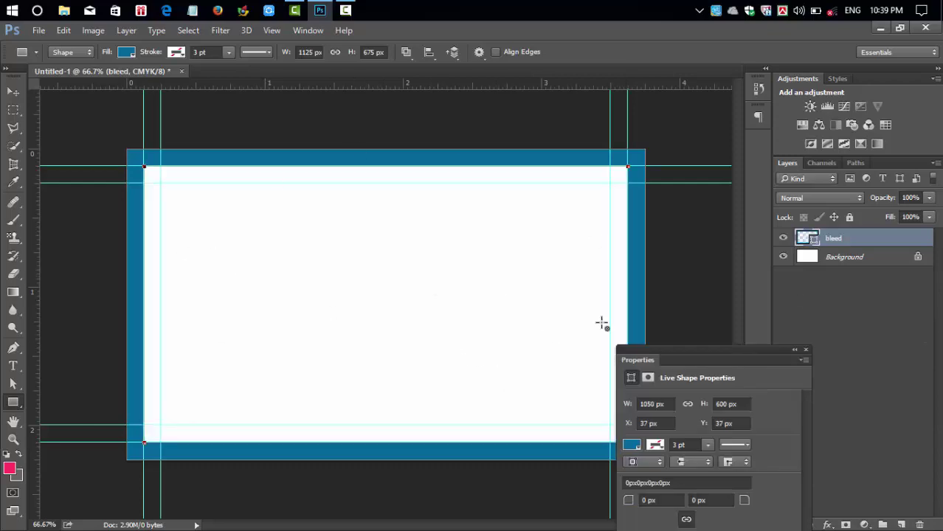
click(806, 351)
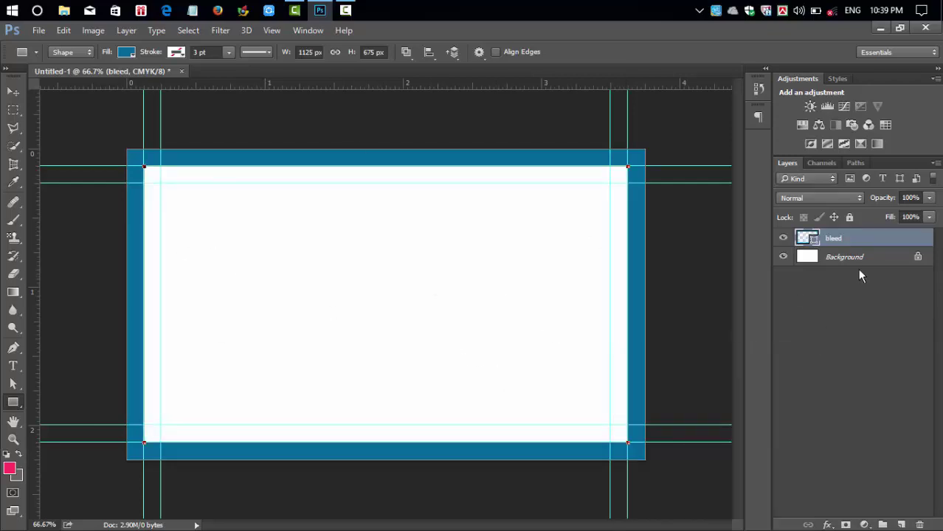
click(783, 239)
click(782, 239)
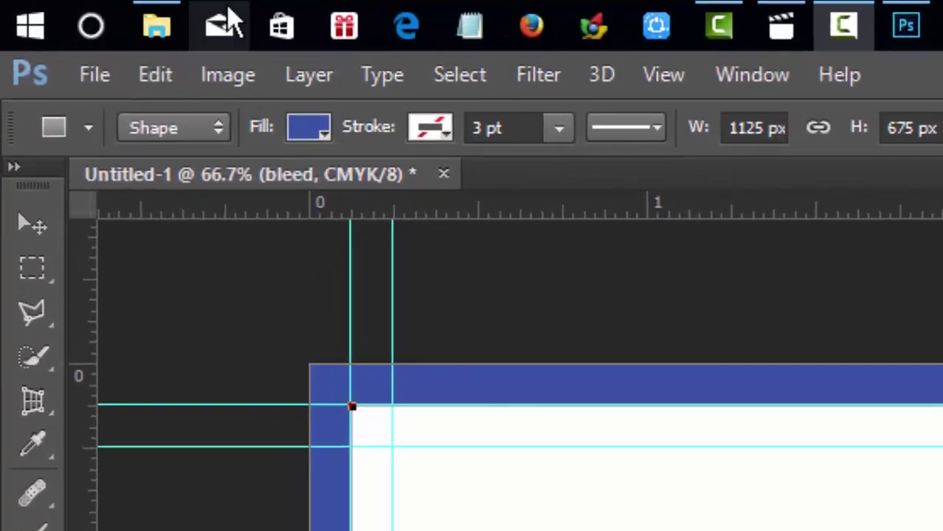
Step: Save the document in the Downloads folder as card in Photoshop PSD format, keeping its layers
click(154, 75)
click(88, 74)
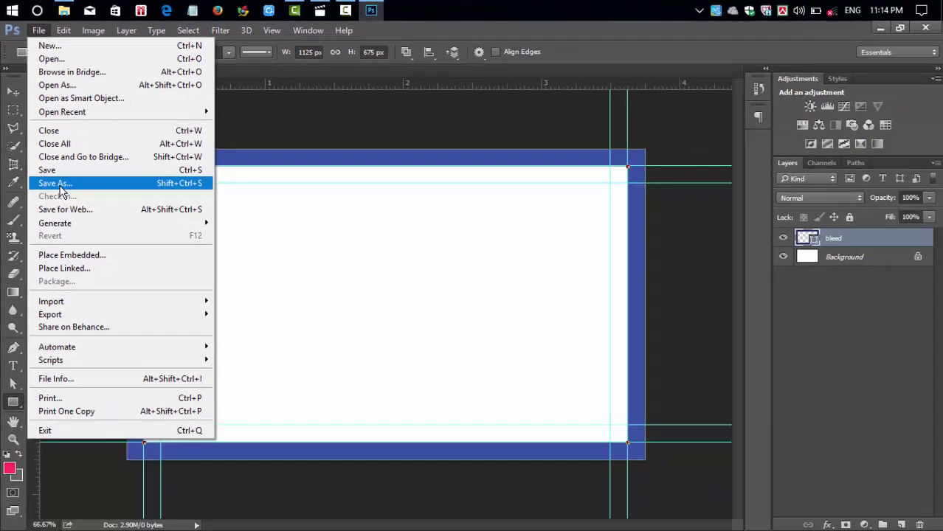
click(122, 412)
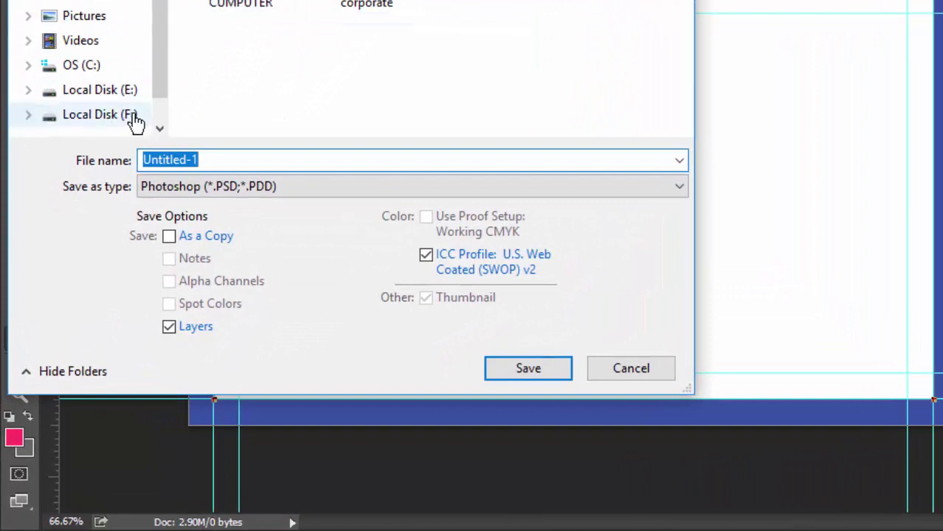
click(227, 165)
drag(227, 165, 117, 166)
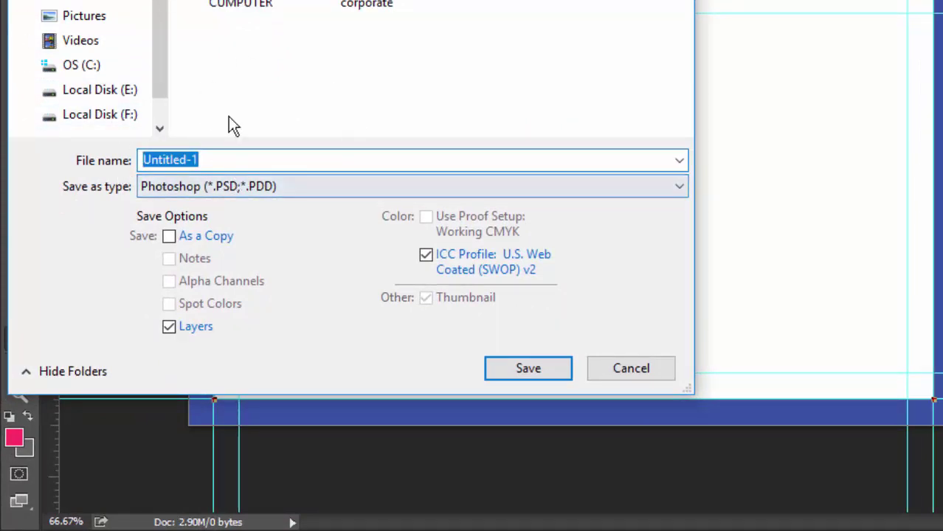
text(v)
key(BackSpace)
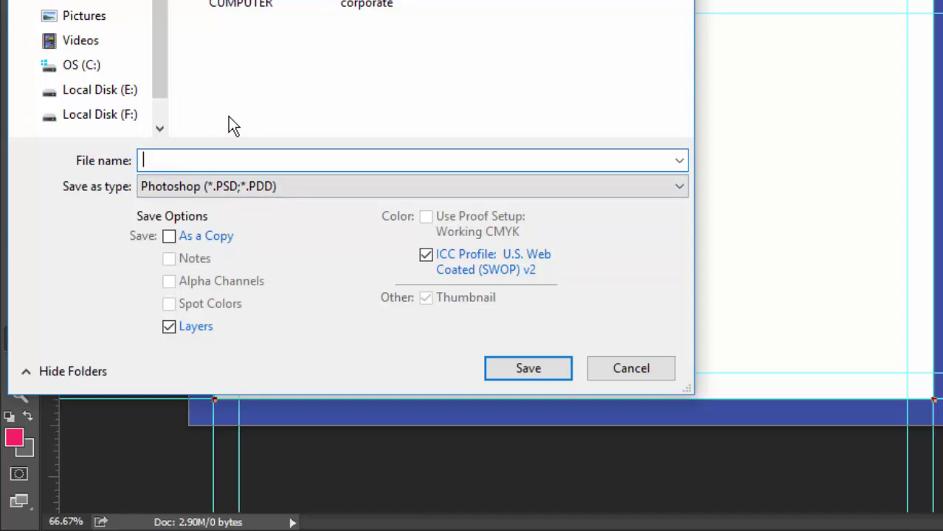
text(card)
click(216, 180)
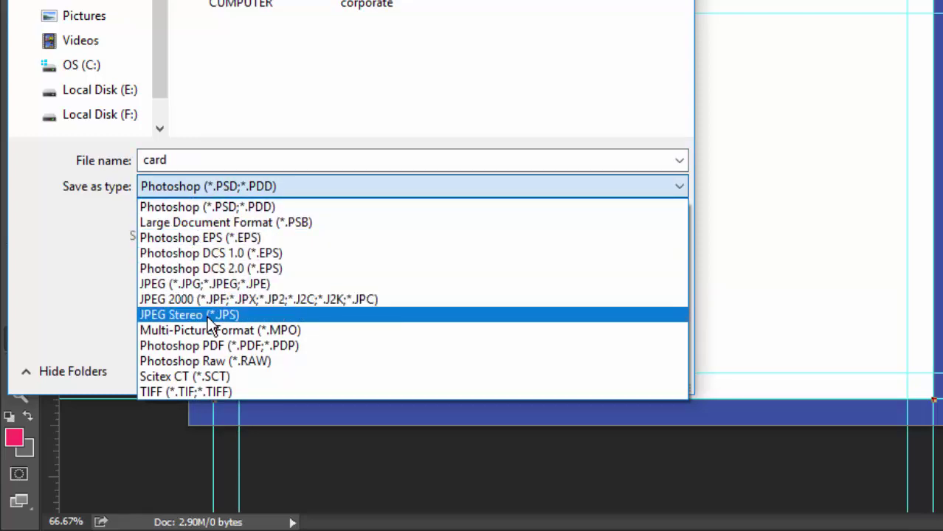
click(221, 186)
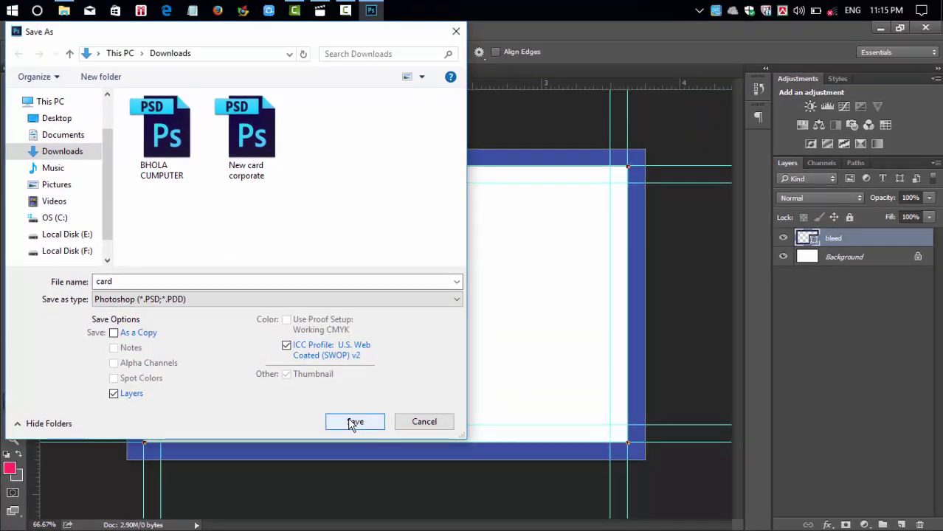
click(353, 422)
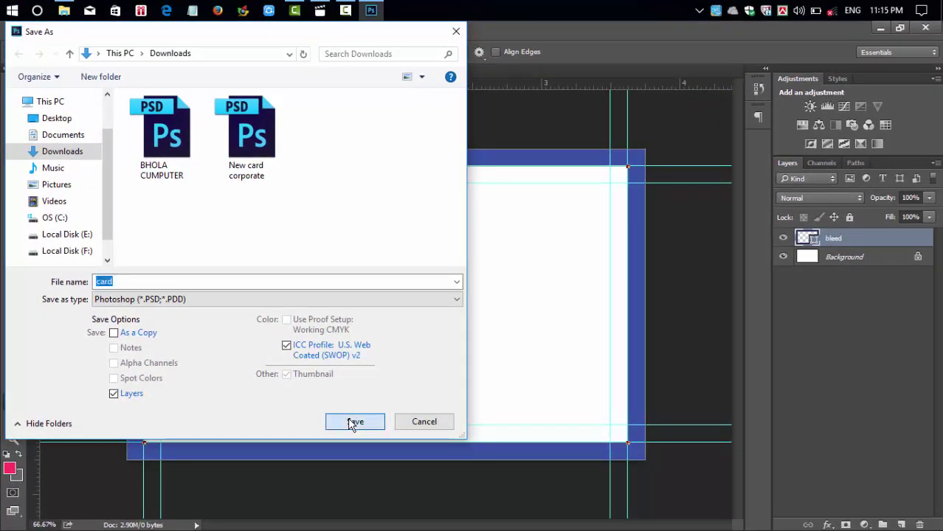
click(629, 155)
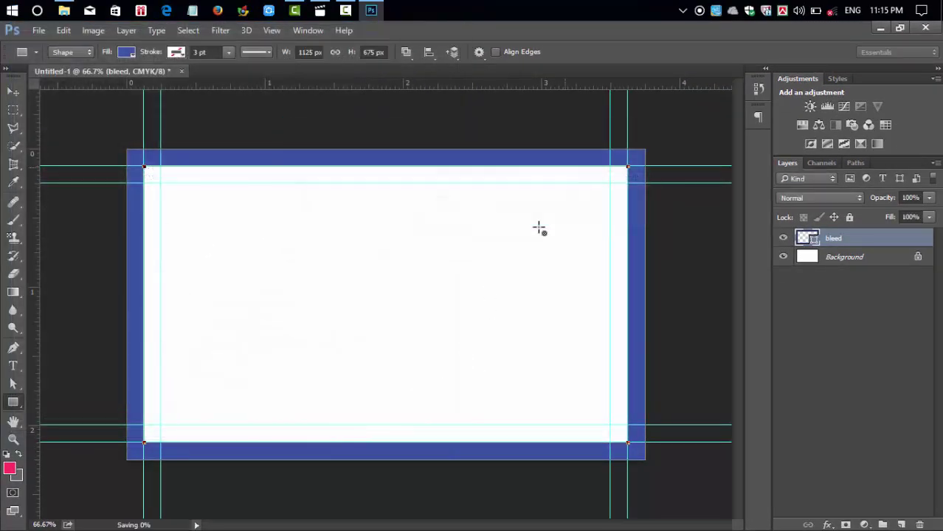